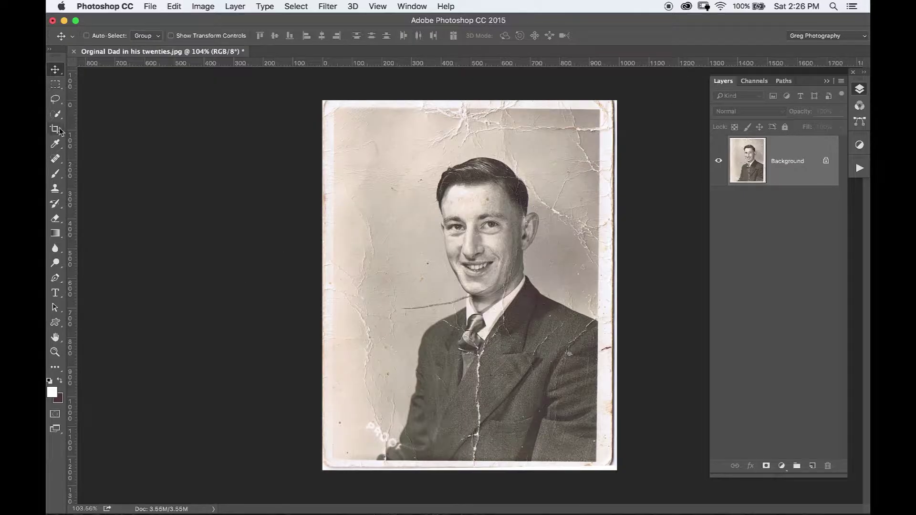
# Crop off the damaged white border on all sides and duplicate the photo as Layer 1.
pyautogui.click(55, 129)
pyautogui.moveTo(322, 285); pyautogui.dragTo(335, 285)
pyautogui.moveTo(617, 286); pyautogui.dragTo(596, 286)
pyautogui.moveTo(479, 109); pyautogui.dragTo(478, 123)
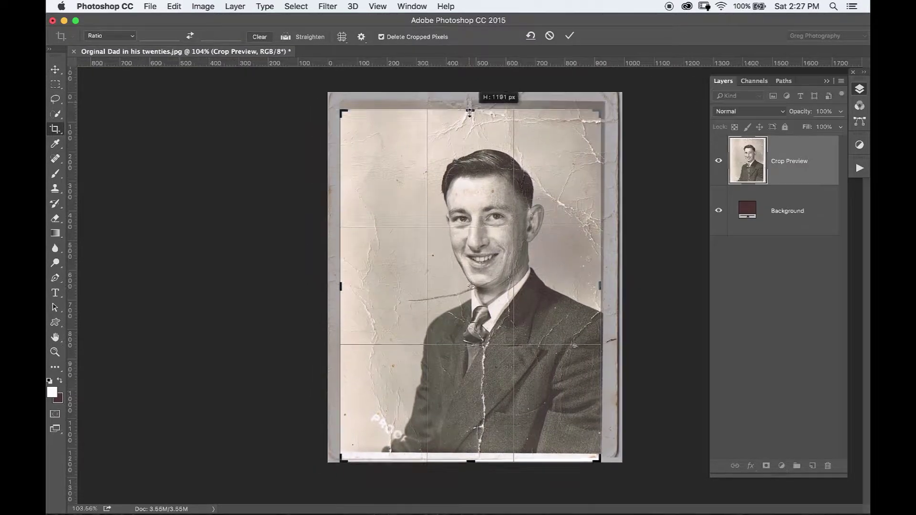
pyautogui.moveTo(470, 468); pyautogui.dragTo(468, 448)
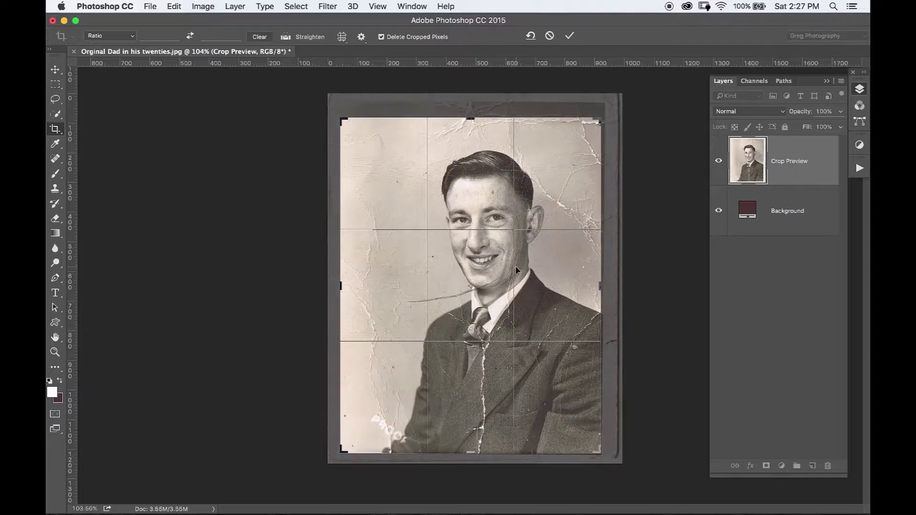
pyautogui.press('Return')
pyautogui.hotkey('ctrl', 'j')
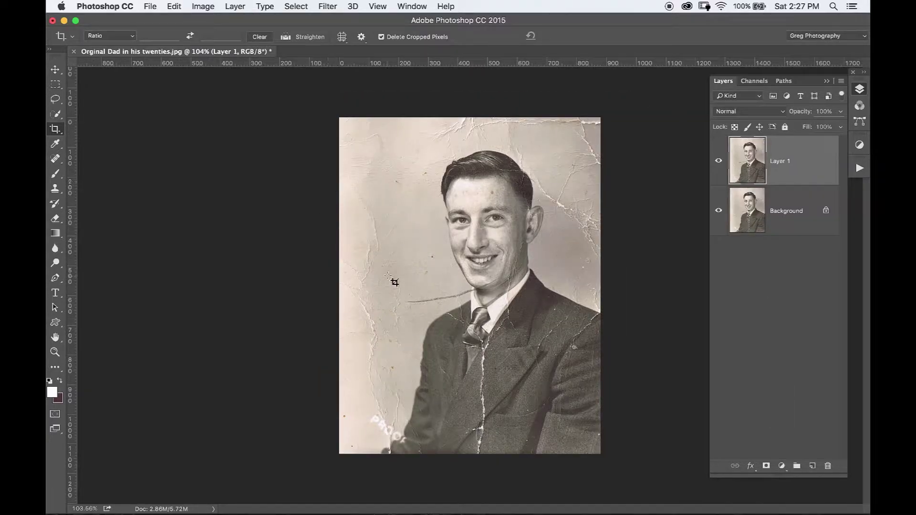
# Select the Spot Healing Brush and zoom to about 339% on the background beside the shoulder.
pyautogui.click(56, 159)
pyautogui.click(96, 158)
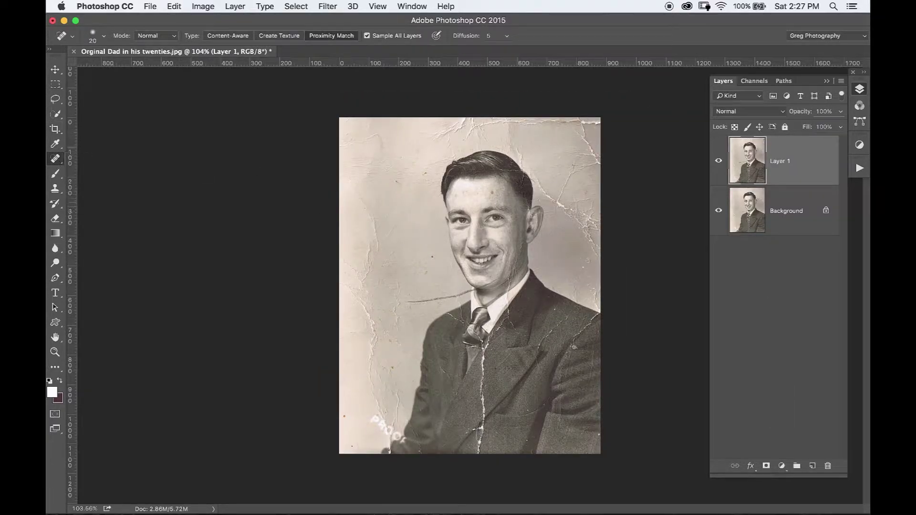
pyautogui.scroll(2, 429, 281)
pyautogui.scroll(4, 429, 281)
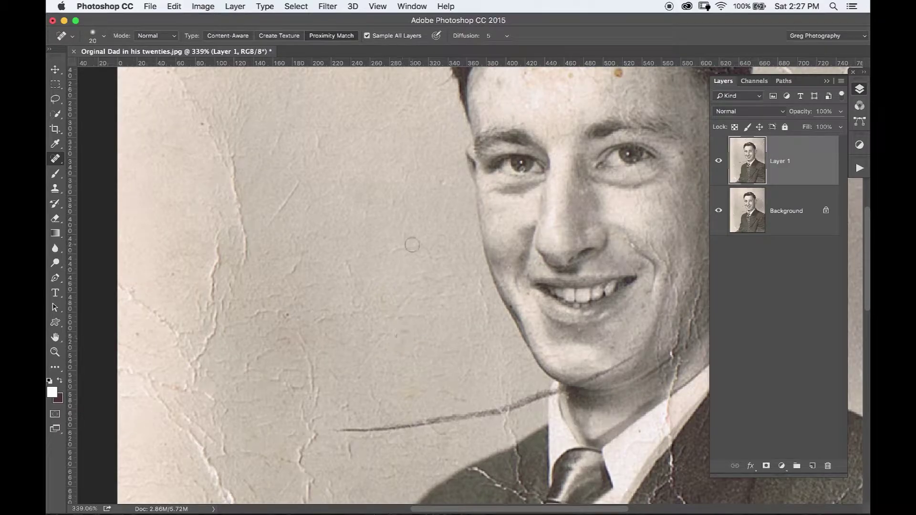
pyautogui.scroll(5, 413, 244)
pyautogui.hscroll(-3, 413, 245)
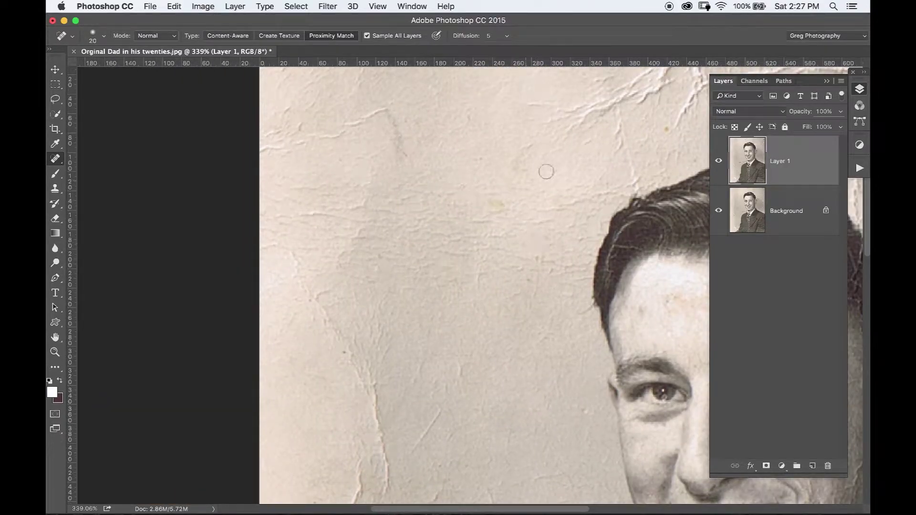
pyautogui.scroll(-10, 476, 367)
pyautogui.hscroll(2, 475, 366)
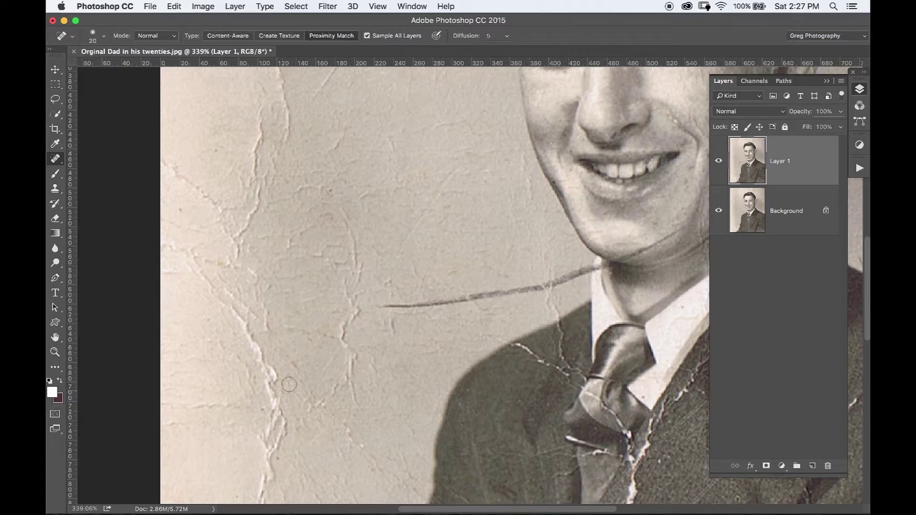
pyautogui.scroll(-15, 289, 385)
pyautogui.scroll(3, 356, 211)
pyautogui.hscroll(-2, 355, 211)
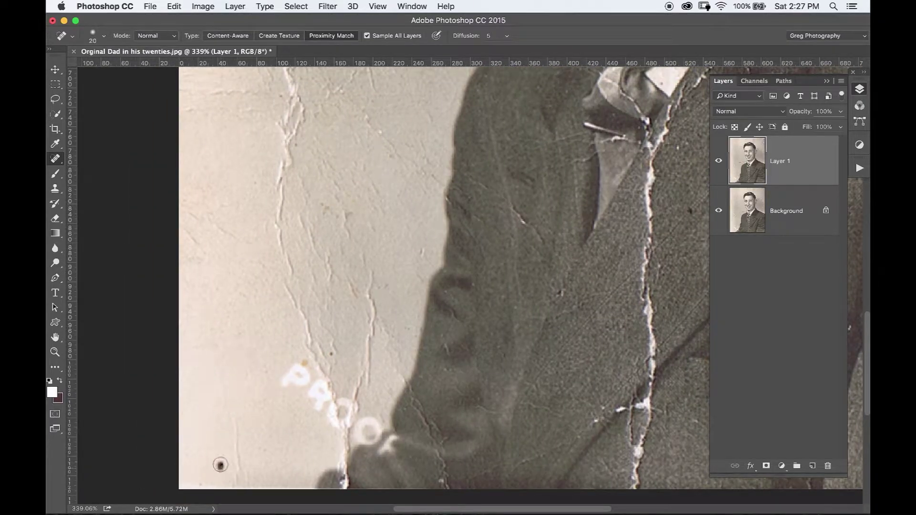
pyautogui.hscroll(5, 523, 357)
pyautogui.scroll(-1, 523, 357)
pyautogui.hscroll(5, 535, 325)
pyautogui.scroll(-2, 534, 325)
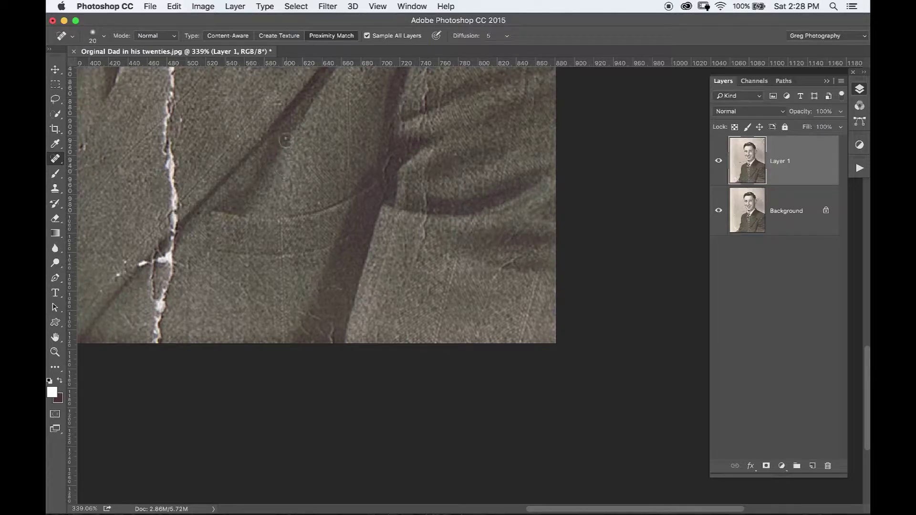
pyautogui.scroll(10, 439, 200)
pyautogui.hscroll(2, 439, 200)
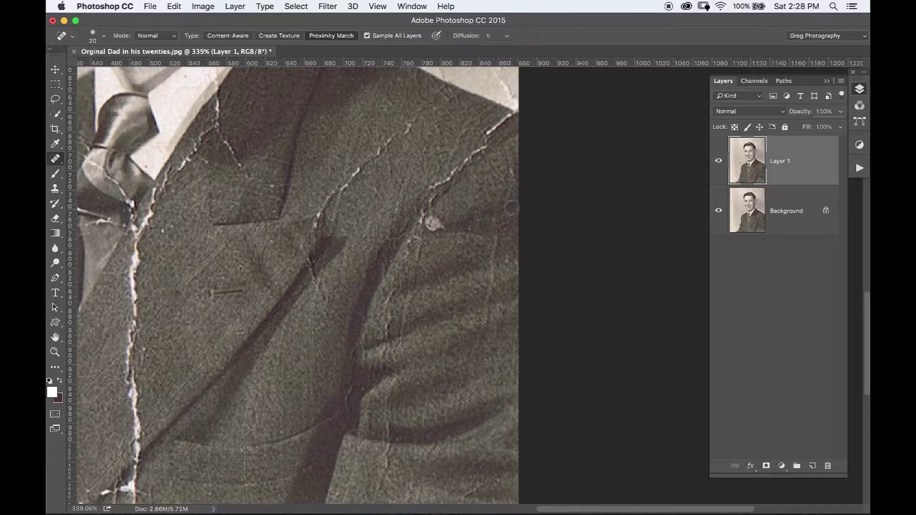
pyautogui.scroll(8, 512, 208)
pyautogui.hscroll(1, 512, 208)
pyautogui.scroll(2, 476, 192)
# Heal the dark spot and the pink spot in the background.
pyautogui.click(485, 220)
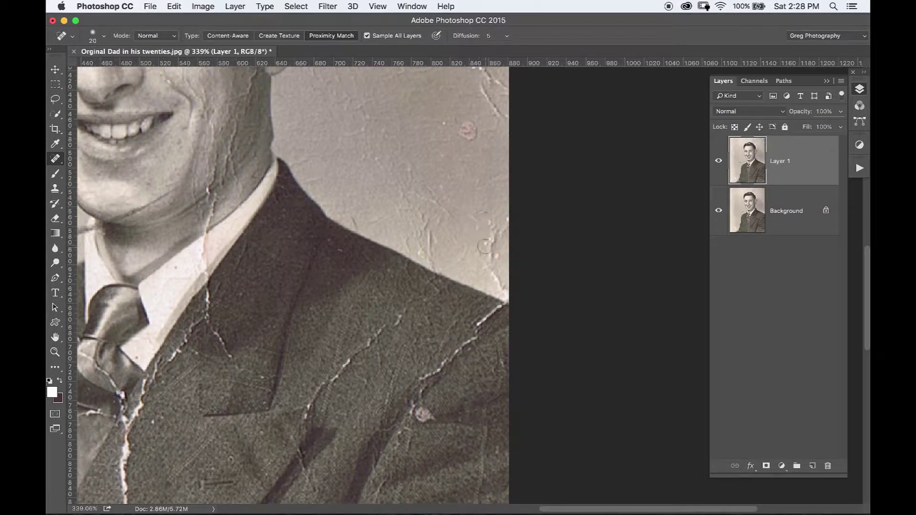
pyautogui.click(468, 130)
pyautogui.scroll(2, 467, 180)
pyautogui.scroll(3, 467, 180)
pyautogui.hscroll(-2, 466, 180)
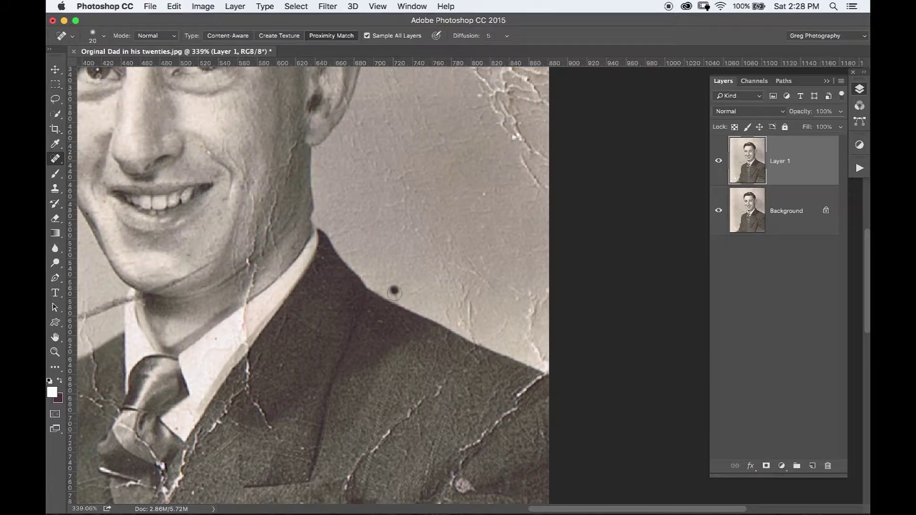
pyautogui.hscroll(-3, 406, 278)
pyautogui.scroll(-1, 382, 269)
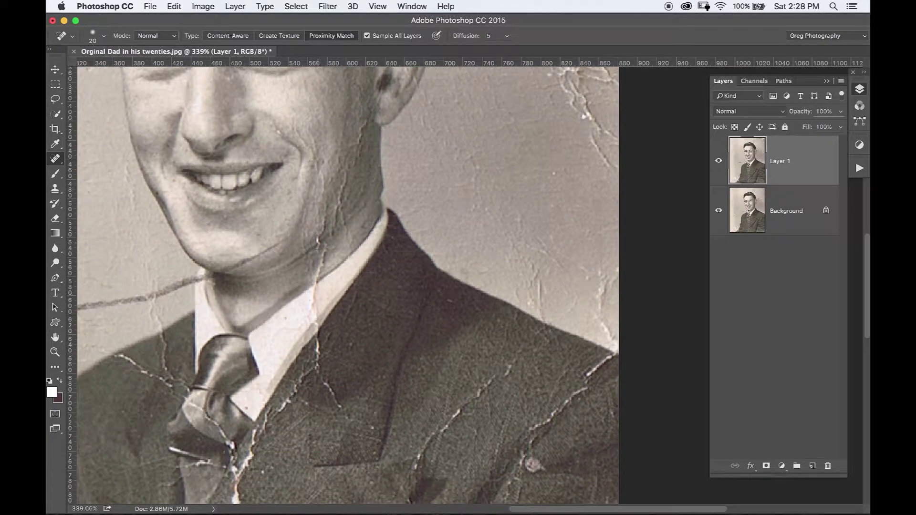
pyautogui.scroll(3, 429, 169)
pyautogui.hscroll(1, 428, 169)
pyautogui.scroll(1, 474, 342)
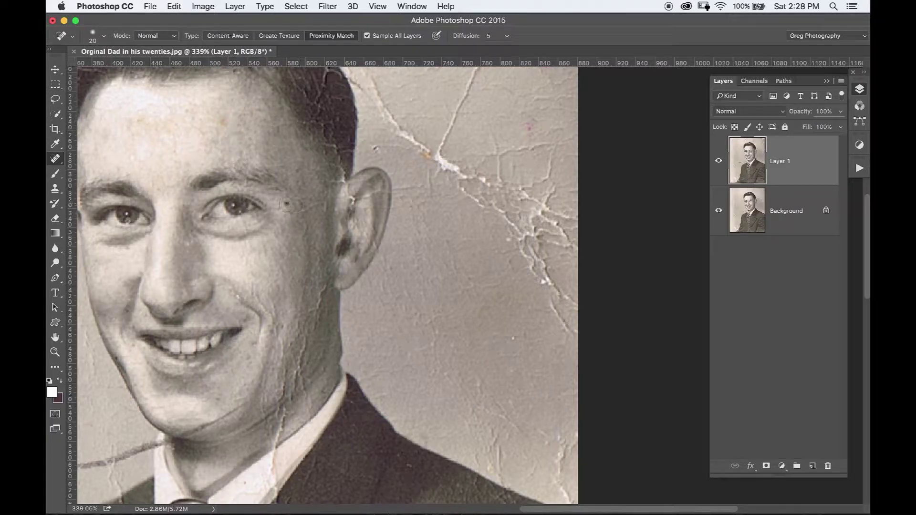
pyautogui.scroll(2, 471, 198)
pyautogui.hscroll(1, 471, 199)
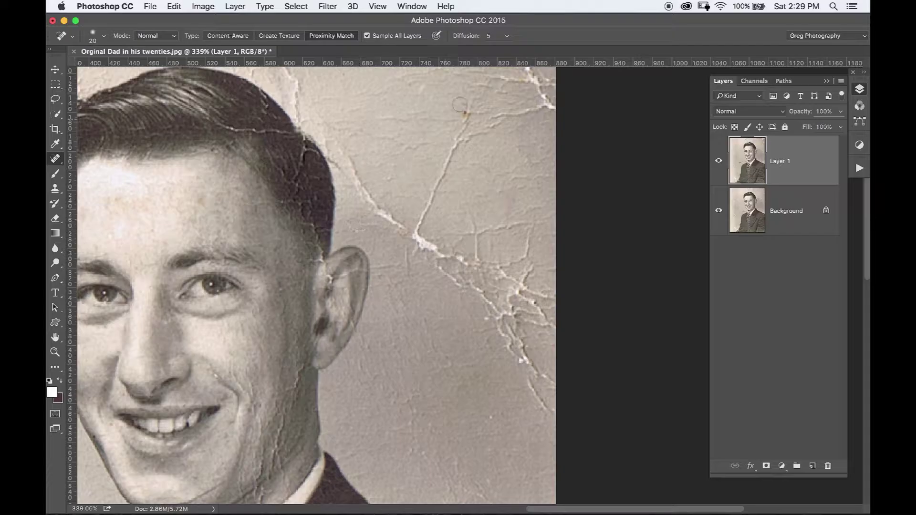
pyautogui.scroll(2, 474, 276)
pyautogui.scroll(2, 499, 210)
pyautogui.hscroll(-1, 494, 223)
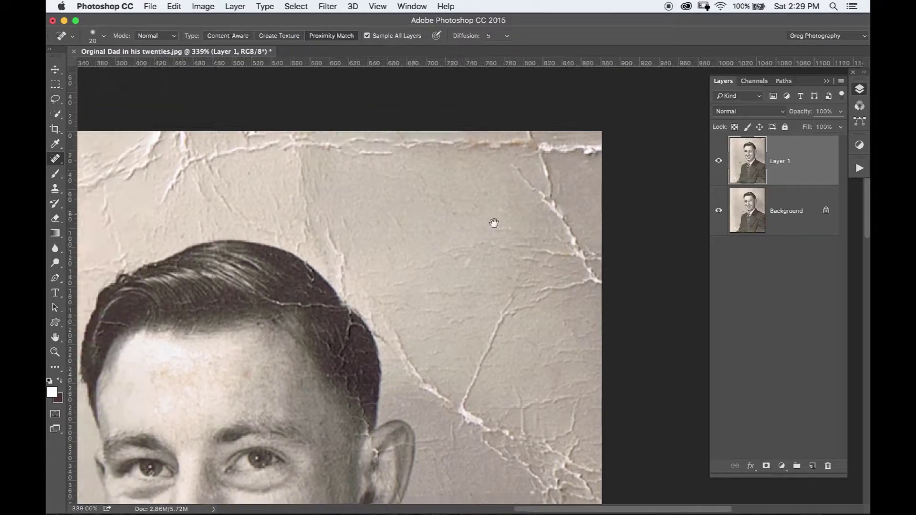
pyautogui.hscroll(-2, 494, 223)
pyautogui.scroll(1, 494, 223)
# Lasso the background blemishes at the top and upper left and Content-Aware fill each one.
pyautogui.press('l')
pyautogui.hotkey('shift', 'BackSpace')
pyautogui.moveTo(286, 207); pyautogui.dragTo(335, 210)
pyautogui.press('Return')
pyautogui.hotkey('shift', 'BackSpace')
pyautogui.press('Return')
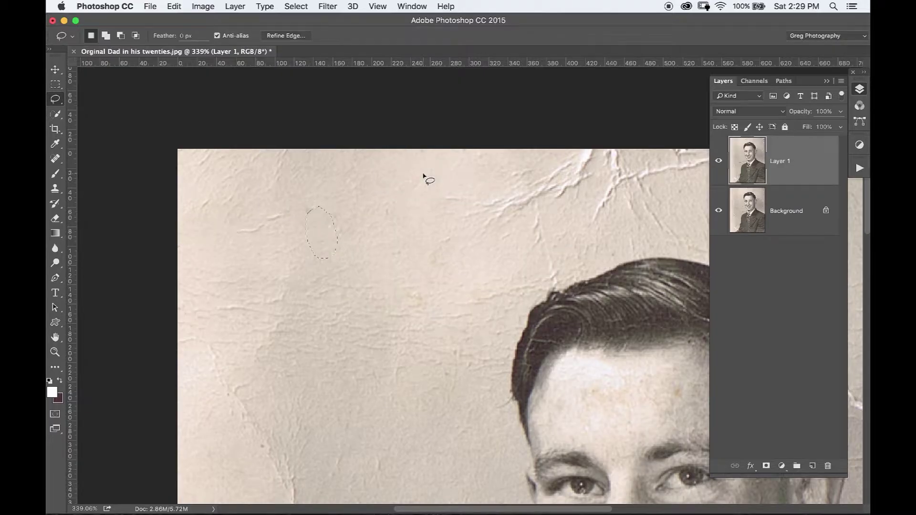
pyautogui.moveTo(244, 214); pyautogui.dragTo(286, 209)
pyautogui.moveTo(295, 165); pyautogui.dragTo(296, 135)
pyautogui.hotkey('shift', 'BackSpace')
pyautogui.press('Return')
pyautogui.moveTo(245, 153); pyautogui.dragTo(272, 135)
pyautogui.hotkey('shift', 'BackSpace')
pyautogui.press('Return')
# Patch the creases above the hair and the crack right of the hair with clean background.
pyautogui.hotkey('shift', 'j')
pyautogui.moveTo(358, 360)
pyautogui.mouseDown()
pyautogui.moveTo(401, 332)
pyautogui.moveTo(409, 293)
pyautogui.moveTo(286, 373)
pyautogui.mouseUp()
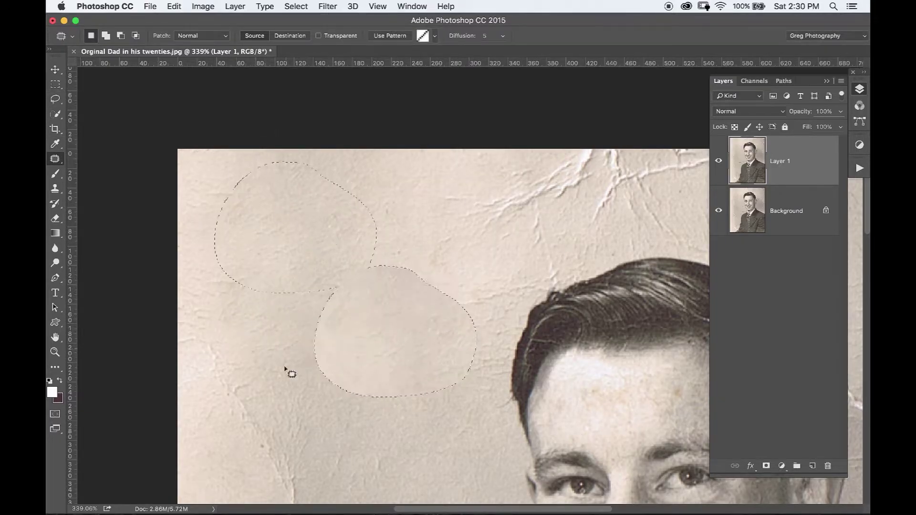
pyautogui.moveTo(310, 483); pyautogui.dragTo(278, 359)
pyautogui.moveTo(344, 323)
pyautogui.mouseDown()
pyautogui.moveTo(386, 333)
pyautogui.moveTo(246, 330)
pyautogui.mouseUp()
pyautogui.moveTo(580, 160); pyautogui.dragTo(356, 237)
pyautogui.moveTo(523, 243); pyautogui.dragTo(295, 332)
pyautogui.moveTo(381, 242)
pyautogui.mouseDown()
pyautogui.moveTo(495, 268)
pyautogui.moveTo(206, 303)
pyautogui.mouseUp()
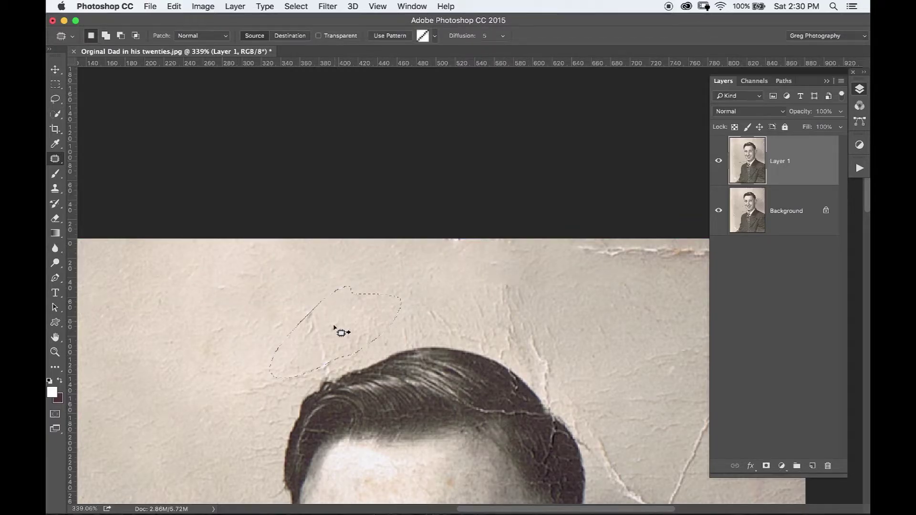
pyautogui.moveTo(311, 284); pyautogui.dragTo(241, 379)
pyautogui.hotkey('ctrl', 'd')
pyautogui.hotkey('ctrl', 'd')
pyautogui.moveTo(466, 344); pyautogui.dragTo(450, 321)
pyautogui.hotkey('ctrl', 'd')
pyautogui.moveTo(542, 326)
pyautogui.mouseDown()
pyautogui.moveTo(563, 401)
pyautogui.moveTo(520, 334)
pyautogui.mouseUp()
# Patch the cracks along the top edge and the small lower cracks with clean background.
pyautogui.hscroll(10, 373, 294)
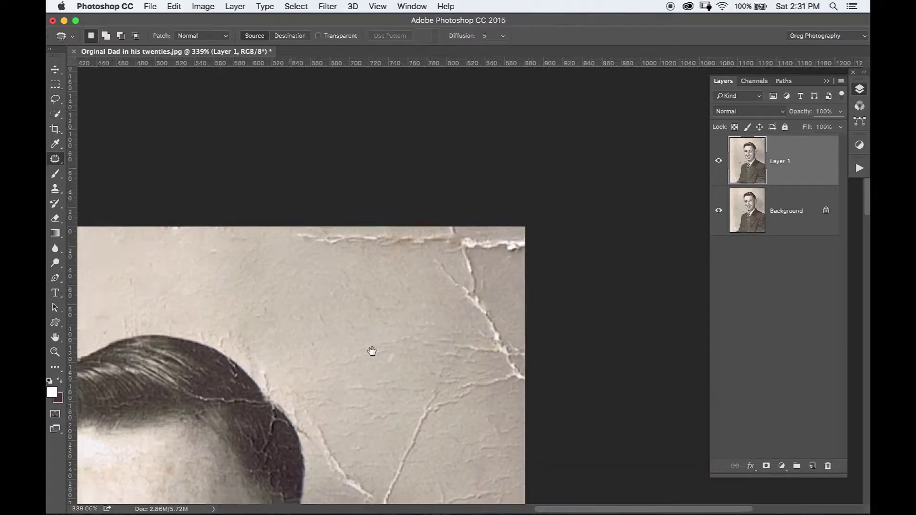
pyautogui.moveTo(269, 234); pyautogui.dragTo(493, 222)
pyautogui.moveTo(368, 260); pyautogui.dragTo(205, 285)
pyautogui.hotkey('ctrl', 'd')
pyautogui.moveTo(432, 286)
pyautogui.mouseDown()
pyautogui.moveTo(446, 323)
pyautogui.moveTo(439, 401)
pyautogui.mouseUp()
pyautogui.hotkey('ctrl', 'd')
pyautogui.moveTo(434, 337)
pyautogui.mouseDown()
pyautogui.moveTo(374, 496)
pyautogui.moveTo(434, 337)
pyautogui.mouseUp()
pyautogui.moveTo(411, 429); pyautogui.dragTo(411, 338)
pyautogui.moveTo(424, 390)
pyautogui.mouseDown()
pyautogui.moveTo(444, 413)
pyautogui.moveTo(424, 420)
pyautogui.mouseUp()
# Patch the cracked background by the ear, below the ear and near the shoulder.
pyautogui.scroll(-5, 430, 426)
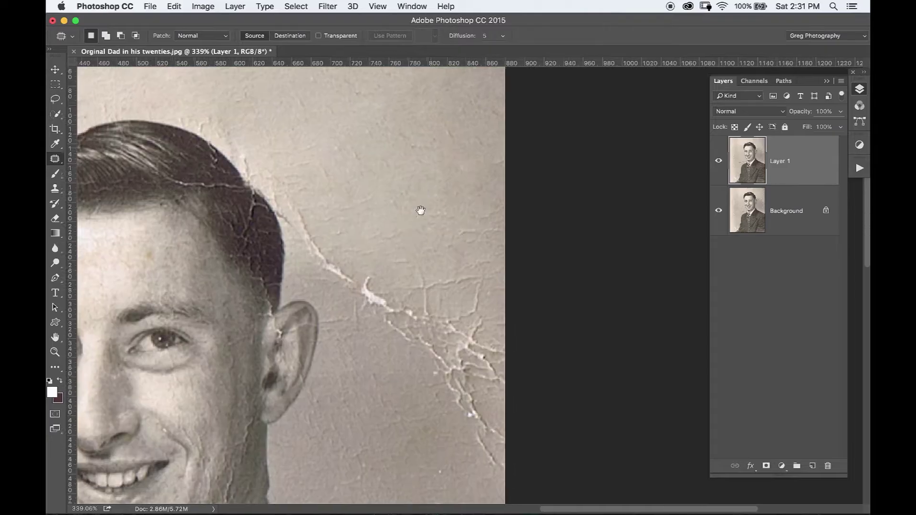
pyautogui.moveTo(478, 451); pyautogui.dragTo(451, 291)
pyautogui.moveTo(420, 330); pyautogui.dragTo(404, 178)
pyautogui.hotkey('ctrl', 'd')
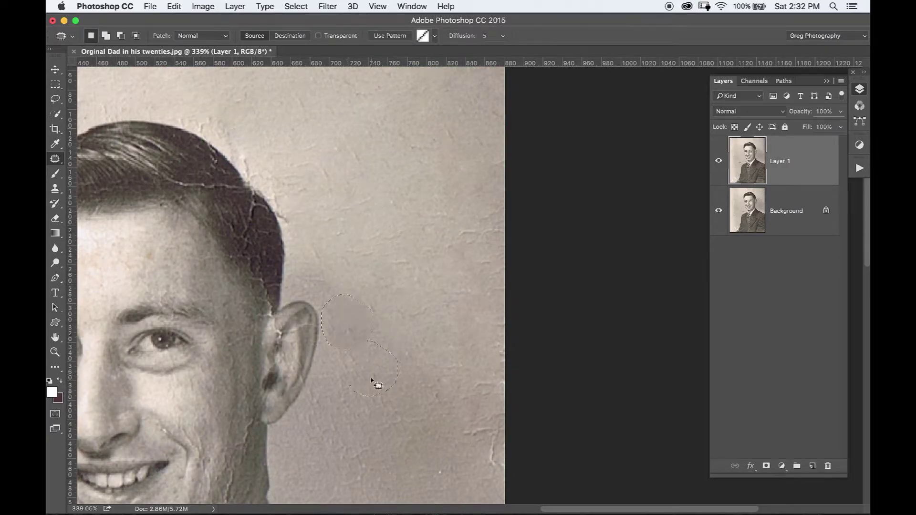
pyautogui.moveTo(415, 382); pyautogui.dragTo(377, 417)
pyautogui.hotkey('ctrl', 'd')
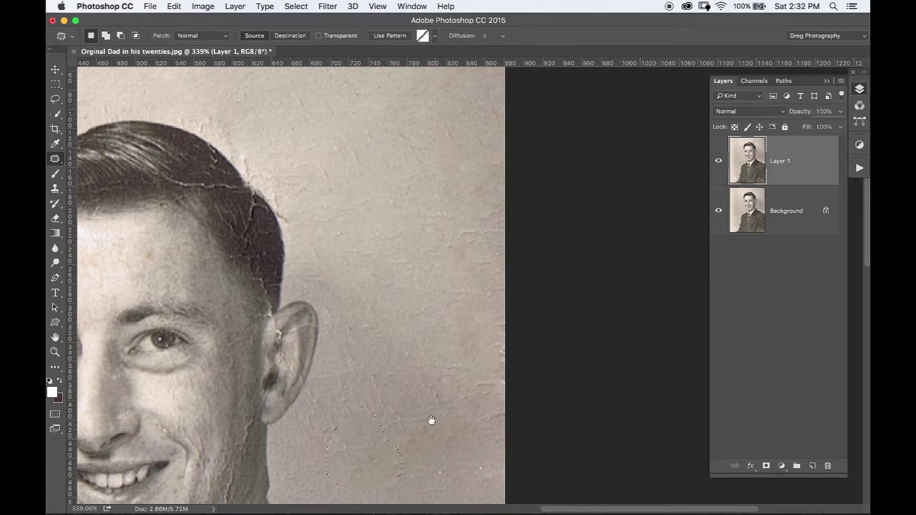
pyautogui.scroll(-5, 429, 419)
pyautogui.moveTo(379, 307); pyautogui.dragTo(403, 273)
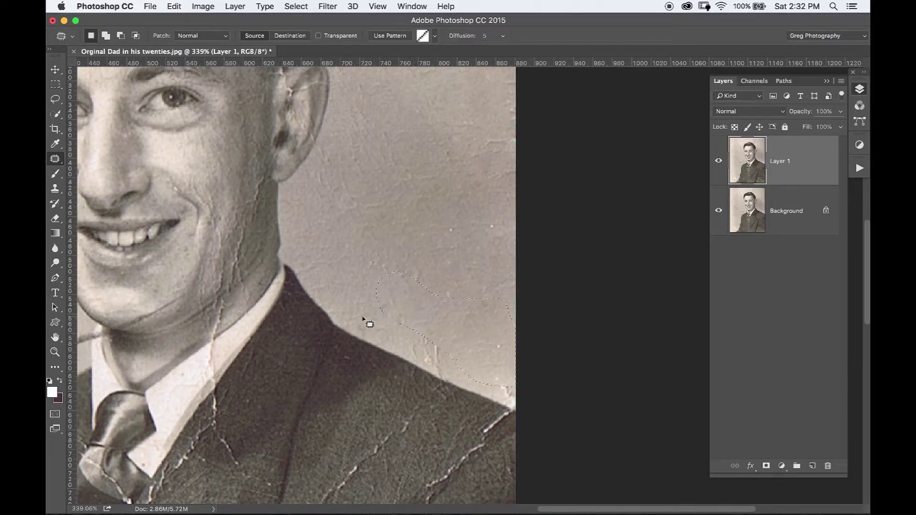
pyautogui.hotkey('ctrl', 'd')
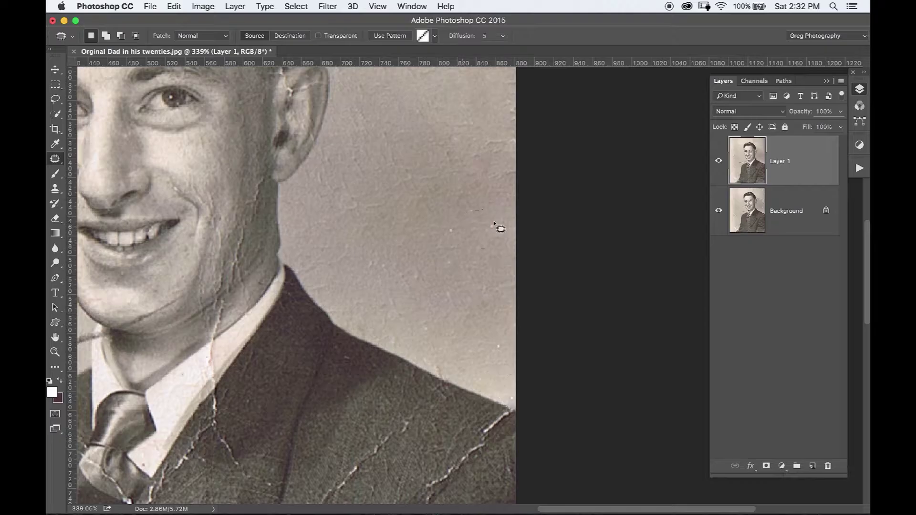
# Patch the cracks in the background left of the face.
pyautogui.scroll(-5, 481, 175)
pyautogui.scroll(-5, 522, 252)
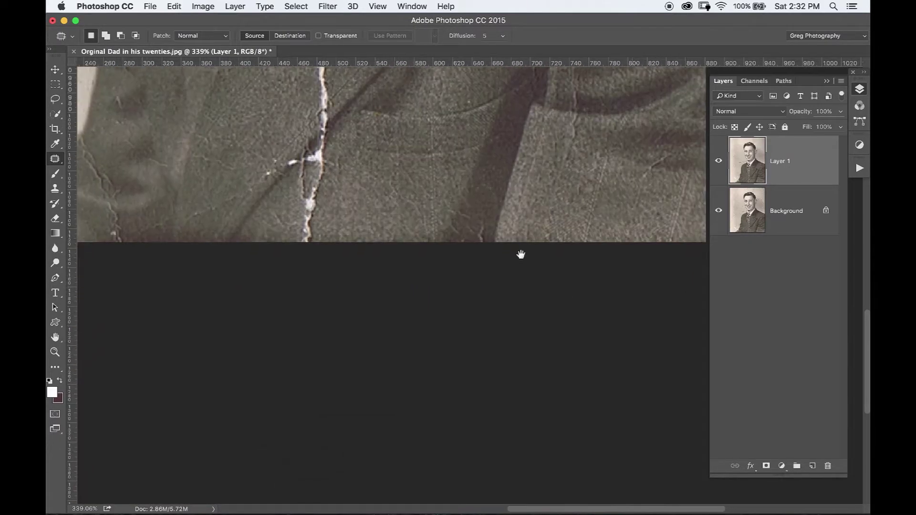
pyautogui.hscroll(-10, 457, 369)
pyautogui.scroll(7, 457, 369)
pyautogui.hscroll(2, 517, 117)
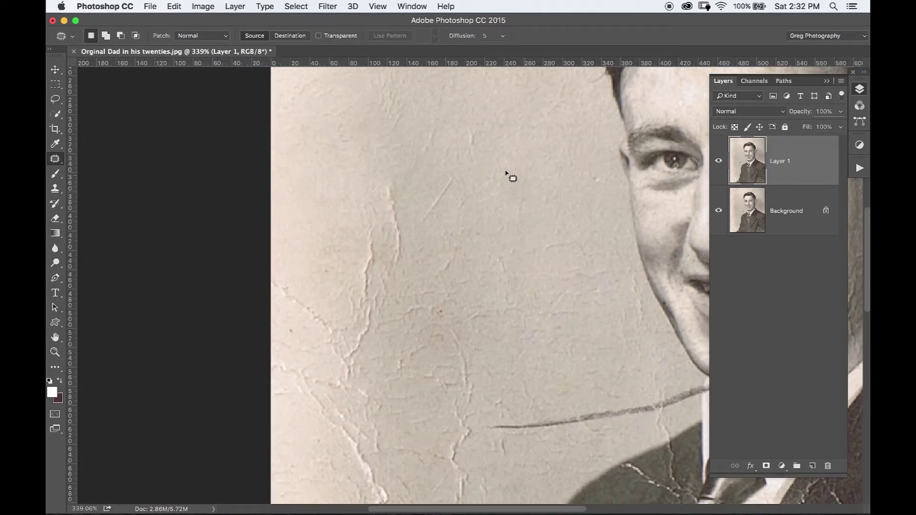
pyautogui.moveTo(448, 186); pyautogui.dragTo(458, 191)
pyautogui.hotkey('ctrl', 'd')
pyautogui.moveTo(399, 186)
pyautogui.mouseDown()
pyautogui.moveTo(358, 260)
pyautogui.moveTo(549, 296)
pyautogui.mouseUp()
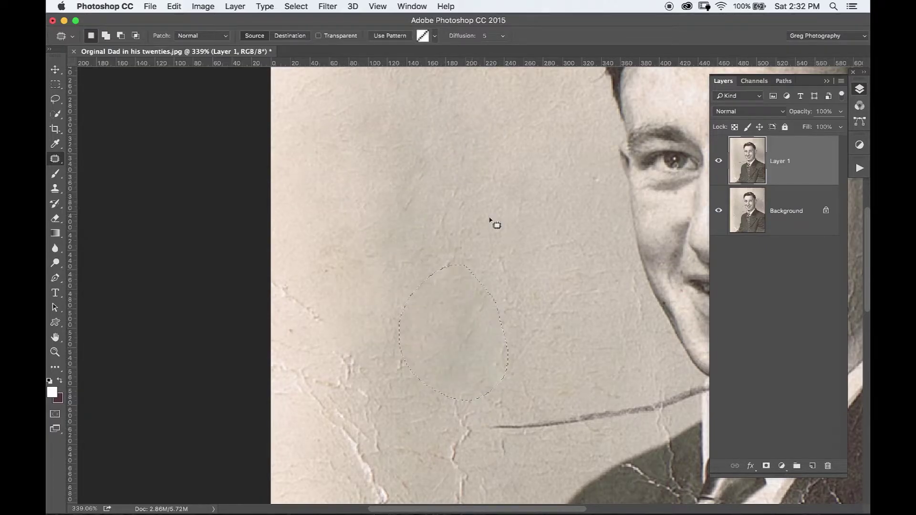
pyautogui.hotkey('ctrl', 'd')
pyautogui.moveTo(356, 176)
pyautogui.mouseDown()
pyautogui.moveTo(274, 317)
pyautogui.moveTo(355, 177)
pyautogui.mouseUp()
# Patch the white blemishes near the bottom of the photo.
pyautogui.scroll(-10, 329, 249)
pyautogui.moveTo(386, 289); pyautogui.dragTo(382, 353)
pyautogui.scroll(-5, 520, 369)
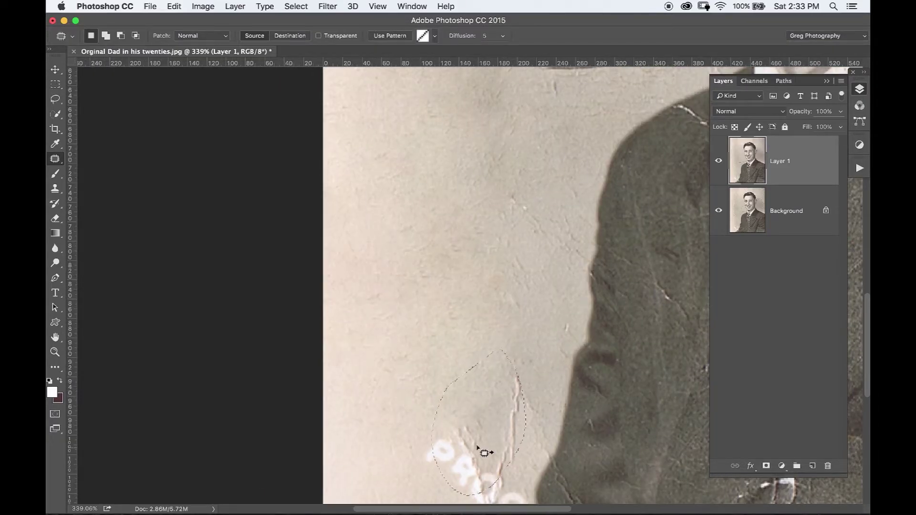
pyautogui.scroll(-7, 486, 451)
pyautogui.moveTo(402, 132); pyautogui.dragTo(446, 323)
pyautogui.hotkey('ctrl', 'd')
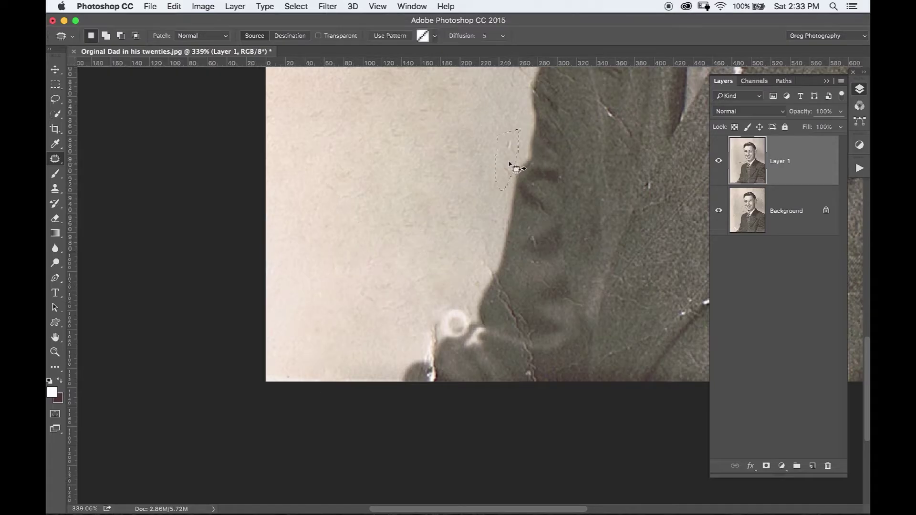
# View the whole photo and patch the background area right of the head.
pyautogui.scroll(10, 511, 164)
pyautogui.hscroll(5, 444, 148)
pyautogui.scroll(3, 354, 288)
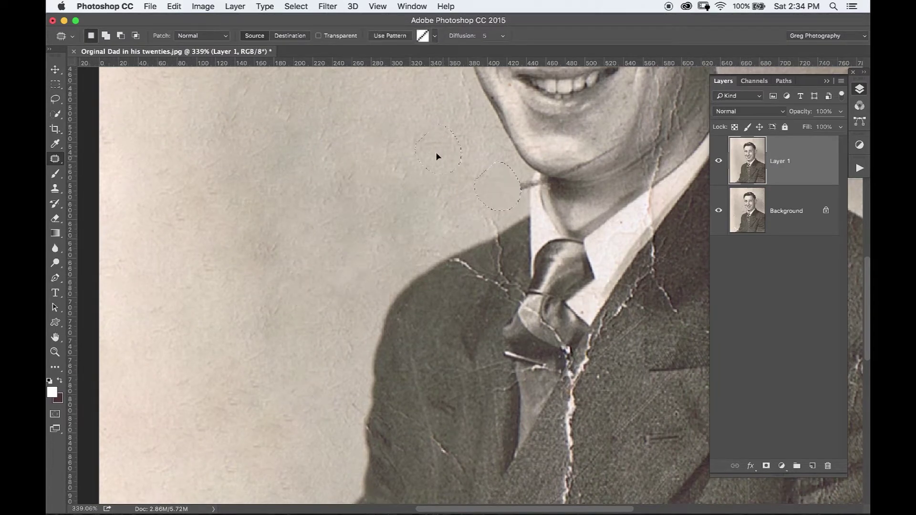
pyautogui.hotkey('ctrl', 'd')
pyautogui.scroll(-1, 437, 156)
pyautogui.scroll(-2, 332, 279)
pyautogui.scroll(-4, 269, 373)
pyautogui.moveTo(650, 234); pyautogui.dragTo(599, 205)
pyautogui.hotkey('ctrl', 'd')
pyautogui.press('s')
pyautogui.scroll(8, 477, 267)
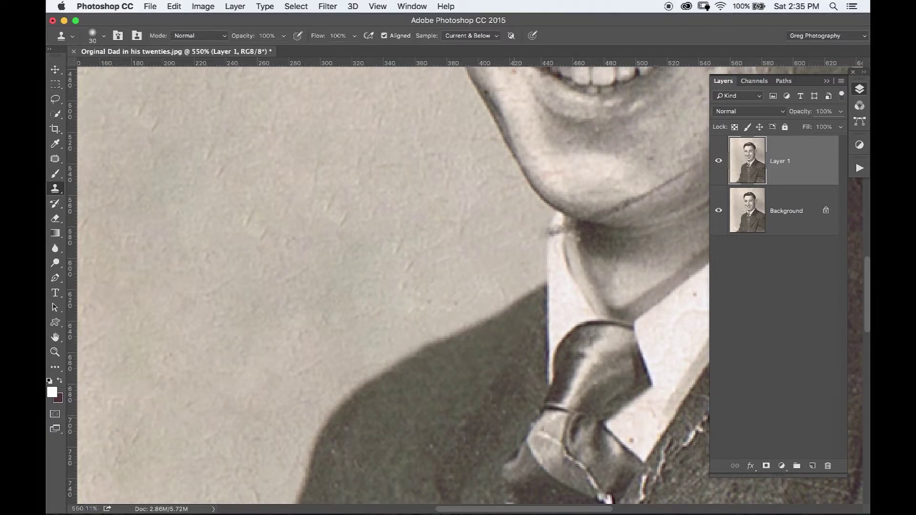
# Clone clean jacket texture over the diagonal shoulder cracks and damage along the jacket edge.
pyautogui.scroll(-10, 506, 381)
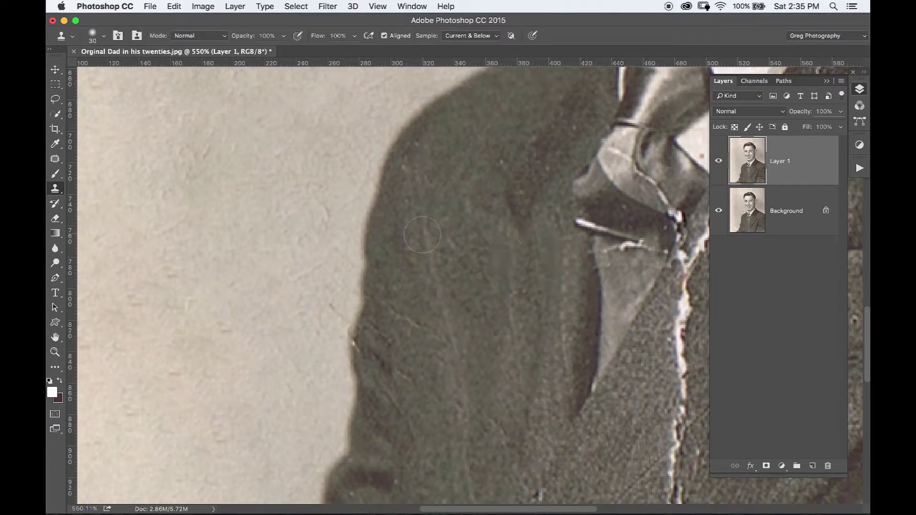
pyautogui.scroll(-10, 363, 373)
pyautogui.keyDown('alt'); pyautogui.click(362, 373); pyautogui.keyUp('alt')
pyautogui.moveTo(325, 360); pyautogui.dragTo(378, 448)
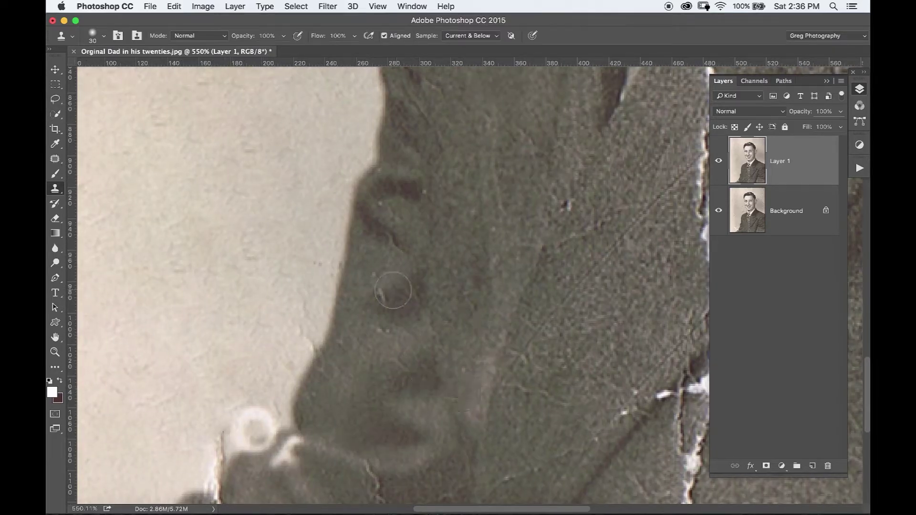
pyautogui.moveTo(472, 368); pyautogui.dragTo(650, 196)
pyautogui.moveTo(388, 266); pyautogui.dragTo(401, 344)
pyautogui.moveTo(448, 272)
pyautogui.mouseDown()
pyautogui.moveTo(491, 315)
pyautogui.moveTo(563, 334)
pyautogui.mouseUp()
# Clone over the white vertical crack on the lapel and shrink the brush to size 8.
pyautogui.hscroll(5, 536, 258)
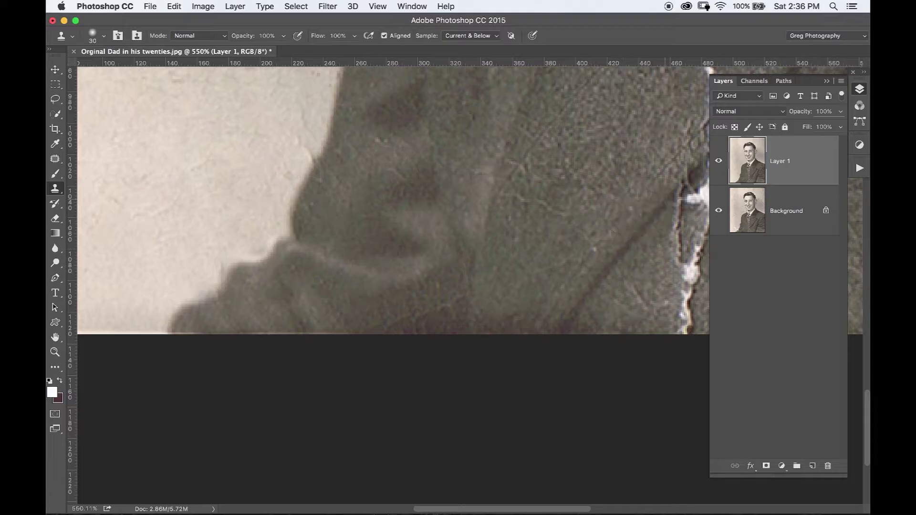
pyautogui.hscroll(10, 460, 287)
pyautogui.moveTo(413, 291); pyautogui.dragTo(441, 91)
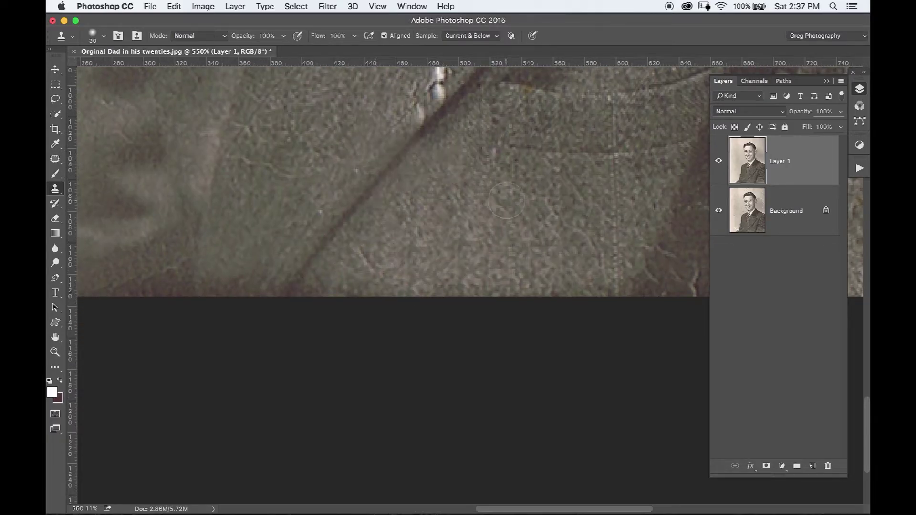
pyautogui.scroll(5, 445, 320)
pyautogui.moveTo(445, 320); pyautogui.dragTo(441, 81)
pyautogui.scroll(5, 435, 173)
pyautogui.moveTo(415, 324); pyautogui.dragTo(498, 109)
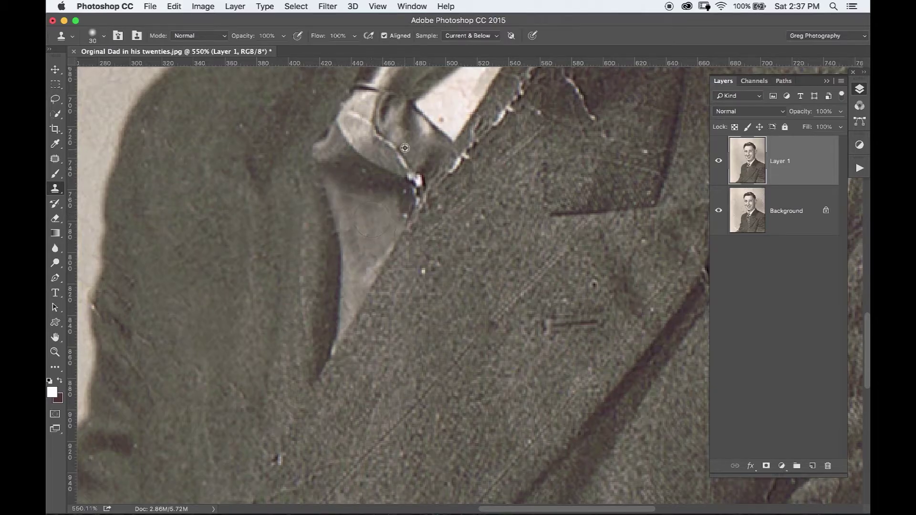
pyautogui.press('[')
pyautogui.press('[')
pyautogui.press('[')
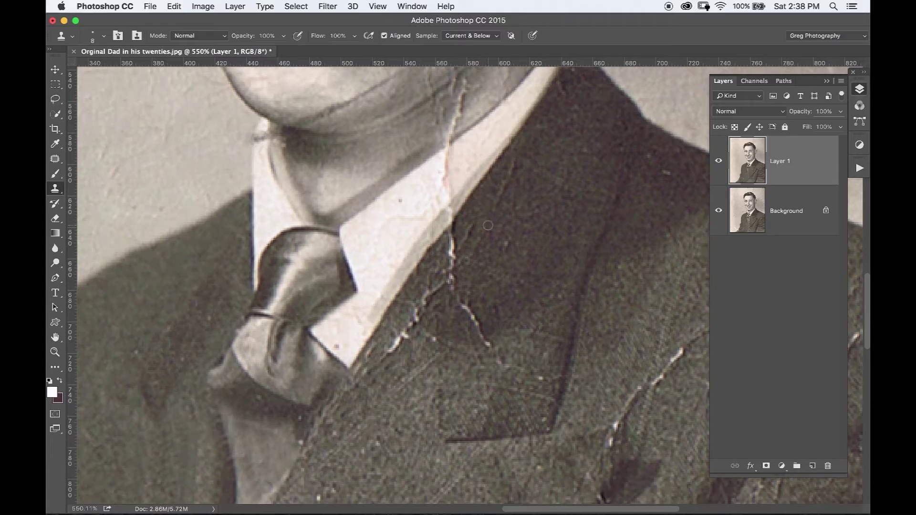
# Clone out the shirt-collar crack, the lapel scratch, three jacket scratches and the white speck.
pyautogui.moveTo(436, 276); pyautogui.dragTo(389, 356)
pyautogui.moveTo(451, 217); pyautogui.dragTo(453, 138)
pyautogui.moveTo(682, 350)
pyautogui.mouseDown()
pyautogui.moveTo(637, 396)
pyautogui.moveTo(608, 447)
pyautogui.mouseUp()
pyautogui.moveTo(525, 143); pyautogui.dragTo(478, 200)
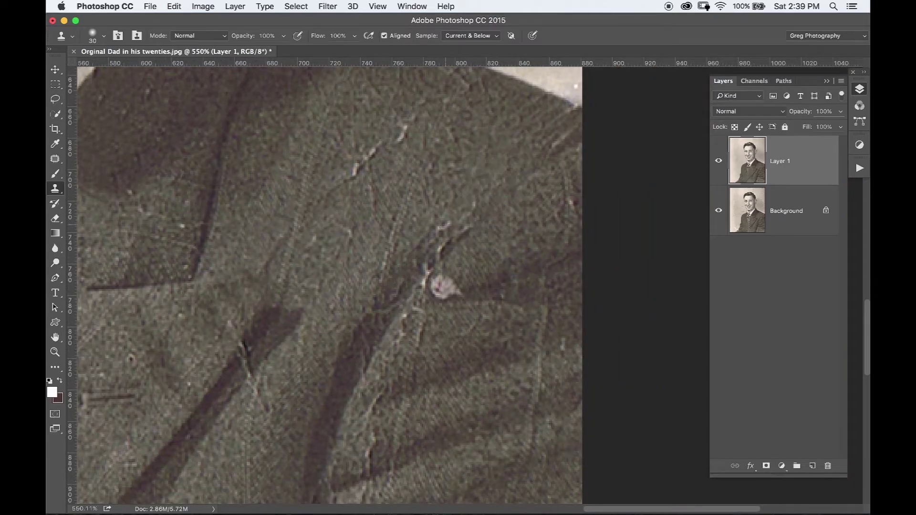
pyautogui.moveTo(435, 286); pyautogui.dragTo(419, 306)
pyautogui.moveTo(387, 392); pyautogui.dragTo(369, 470)
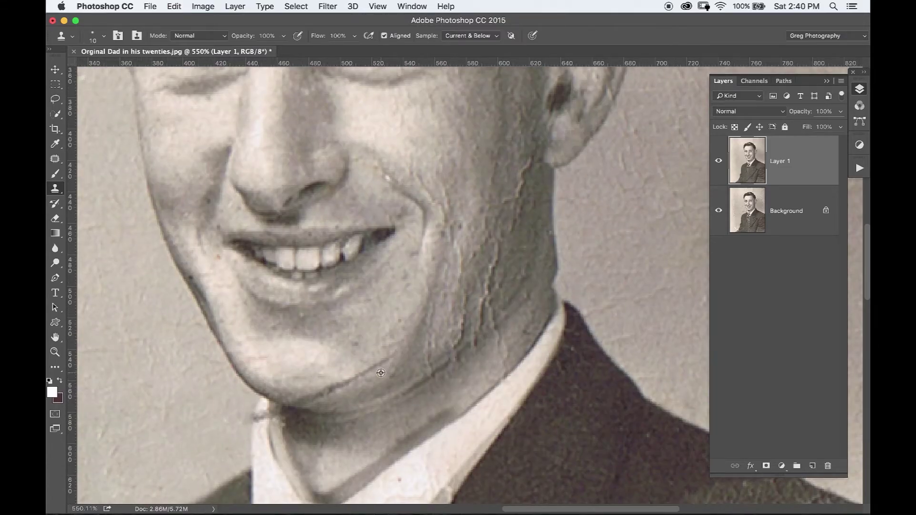
# Clone clean skin over the dark jawline crease and the crease marks on the neck.
pyautogui.moveTo(287, 394); pyautogui.dragTo(359, 371)
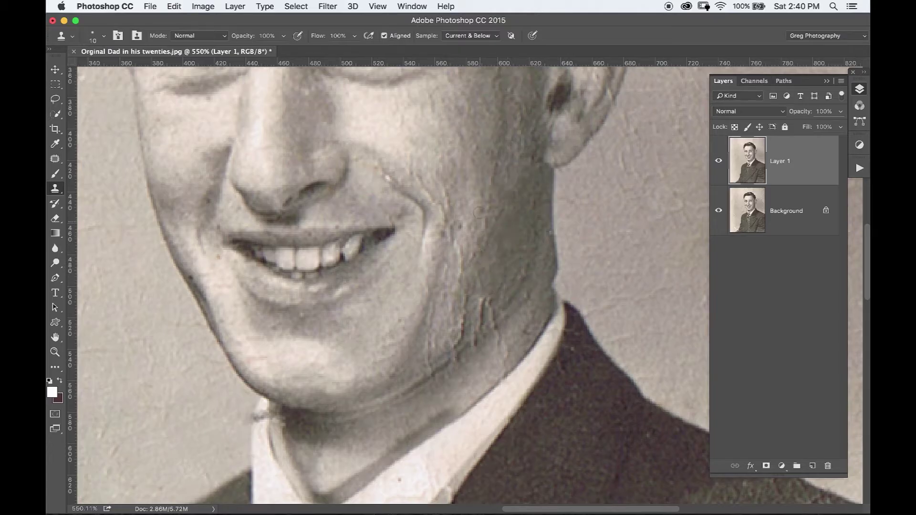
pyautogui.moveTo(478, 300); pyautogui.dragTo(487, 312)
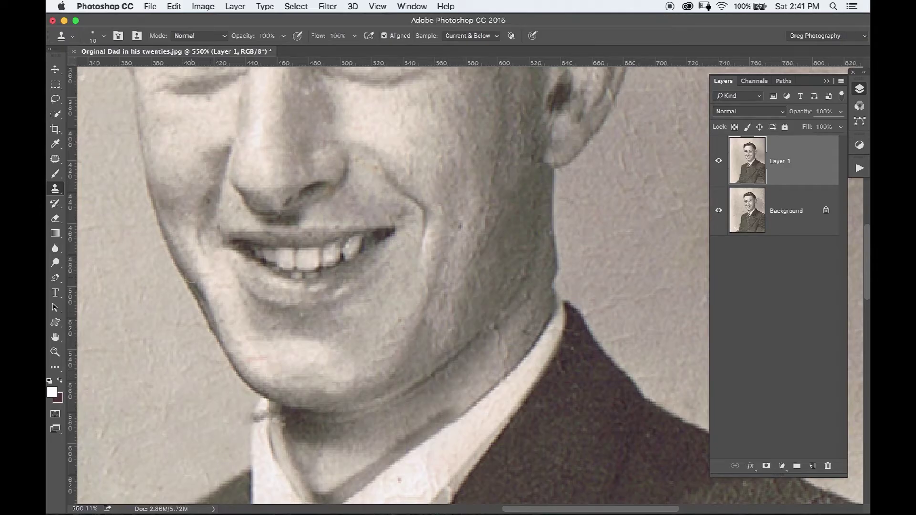
pyautogui.scroll(-4, 481, 291)
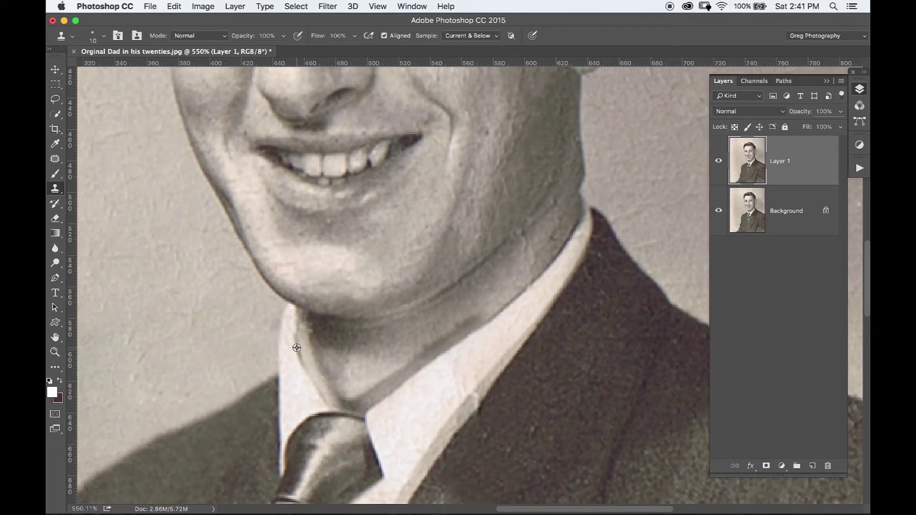
# Clone away the light crease on the ear and the light cracks and streaks in the hair.
pyautogui.scroll(10, 388, 285)
pyautogui.hscroll(5, 387, 285)
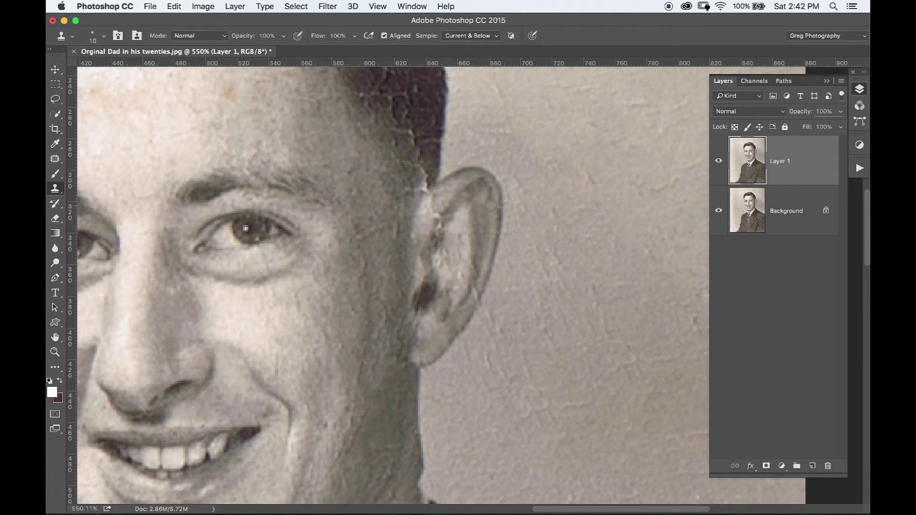
pyautogui.moveTo(443, 200); pyautogui.dragTo(440, 224)
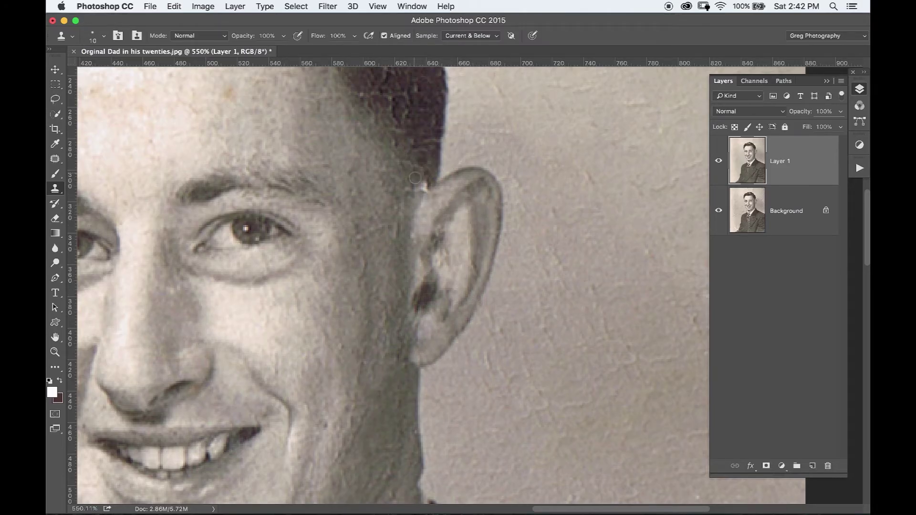
pyautogui.scroll(12, 382, 175)
pyautogui.hscroll(-2, 382, 175)
pyautogui.moveTo(379, 250); pyautogui.dragTo(442, 286)
pyautogui.moveTo(449, 338); pyautogui.dragTo(419, 302)
# Touch up the small spots along the hair edge and remove the stray hair wisp.
pyautogui.moveTo(420, 198); pyautogui.dragTo(436, 236)
pyautogui.moveTo(397, 188)
pyautogui.mouseDown()
pyautogui.moveTo(368, 137)
pyautogui.moveTo(389, 224)
pyautogui.mouseUp()
pyautogui.hscroll(-15, 559, 231)
pyautogui.scroll(5, 560, 231)
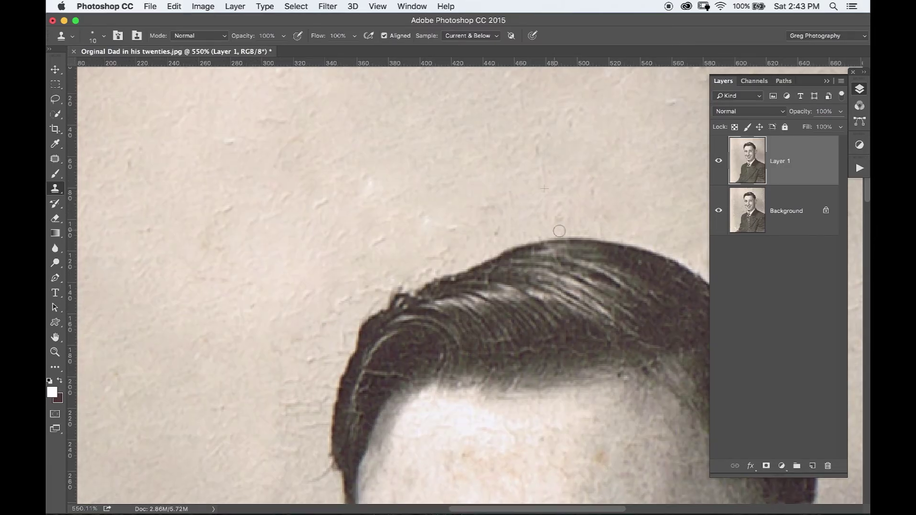
pyautogui.moveTo(334, 470); pyautogui.dragTo(291, 458)
# Scroll down over the jacket and tie to review the cleaned areas.
pyautogui.scroll(-10, 602, 453)
pyautogui.scroll(-5, 573, 411)
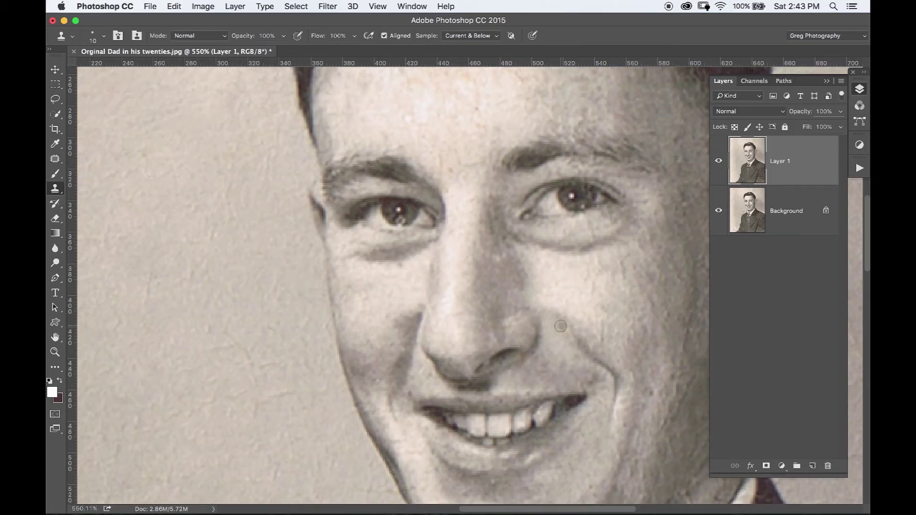
pyautogui.scroll(-4, 548, 374)
pyautogui.hscroll(6, 528, 216)
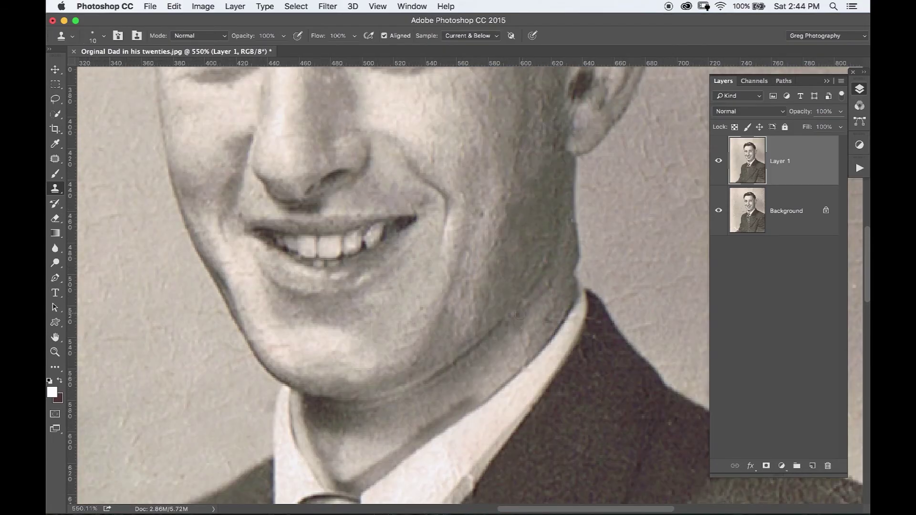
pyautogui.scroll(-3, 520, 315)
pyautogui.scroll(-5, 496, 344)
pyautogui.scroll(6, 468, 378)
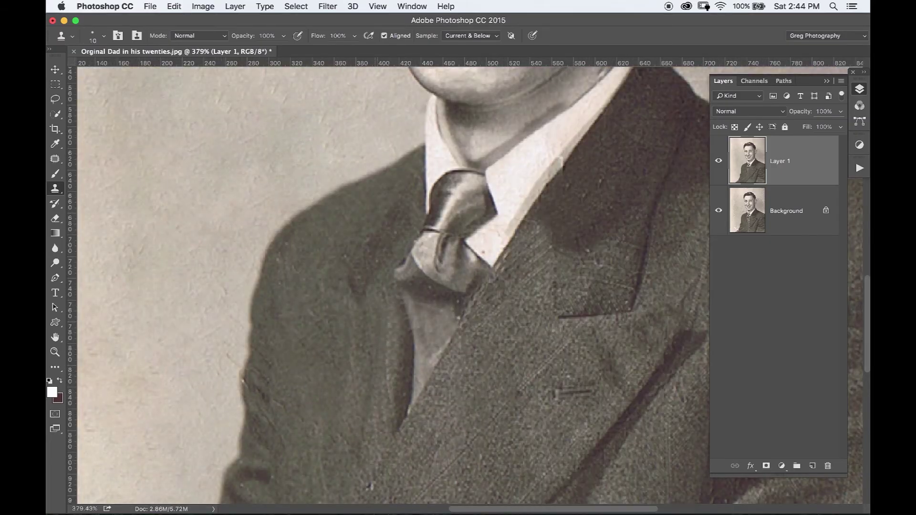